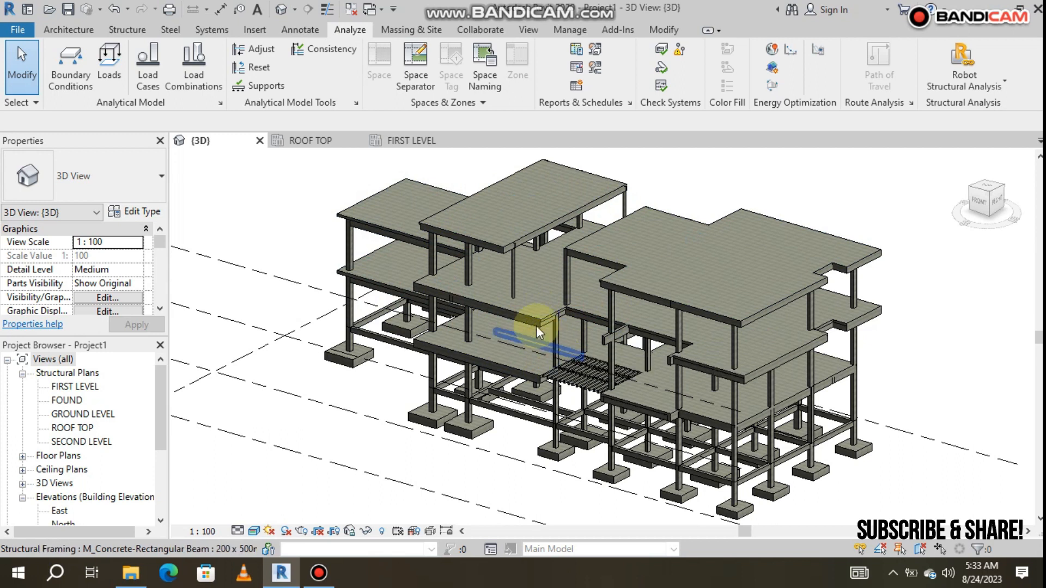
- Examine the concrete building's slabs, columns, beams and footings from several angles in the 3D view
shift+middle_drag(500, 359, 525, 357)
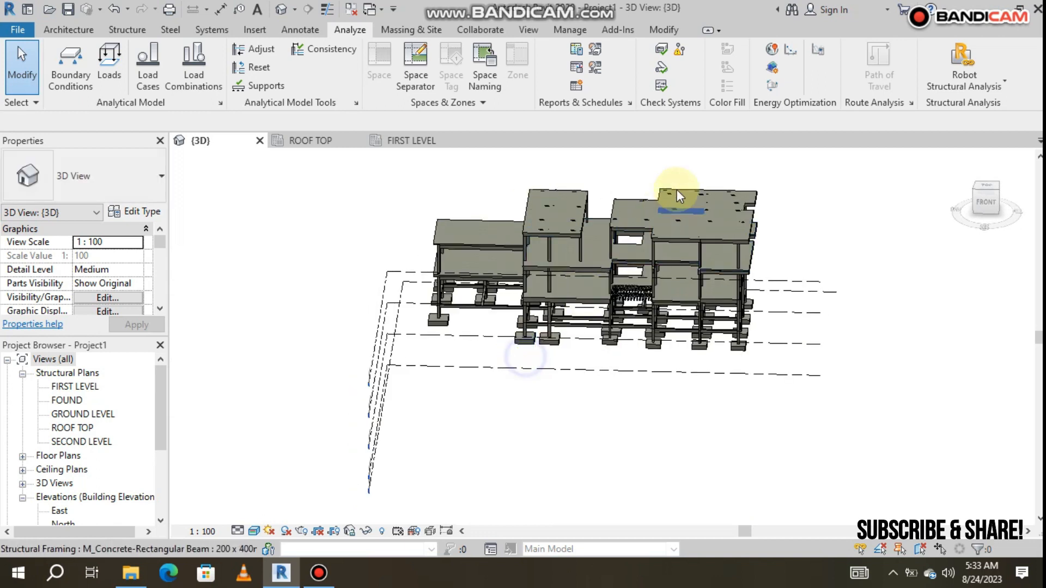
shift+middle_drag(773, 326, 678, 241)
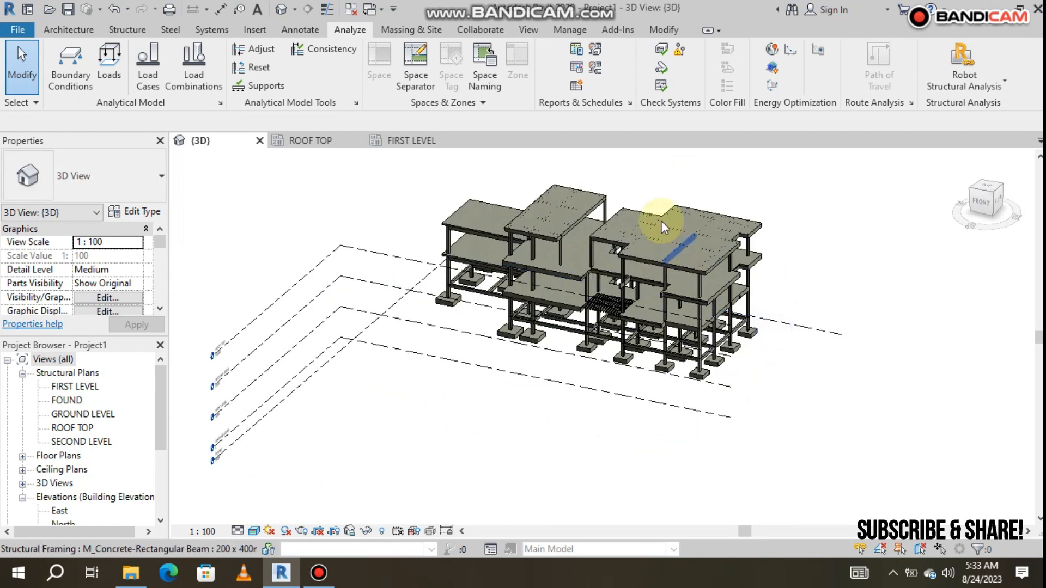
scroll(614, 184, up, 5)
scroll(613, 183, down, 2)
shift+middle_drag(704, 351, 676, 324)
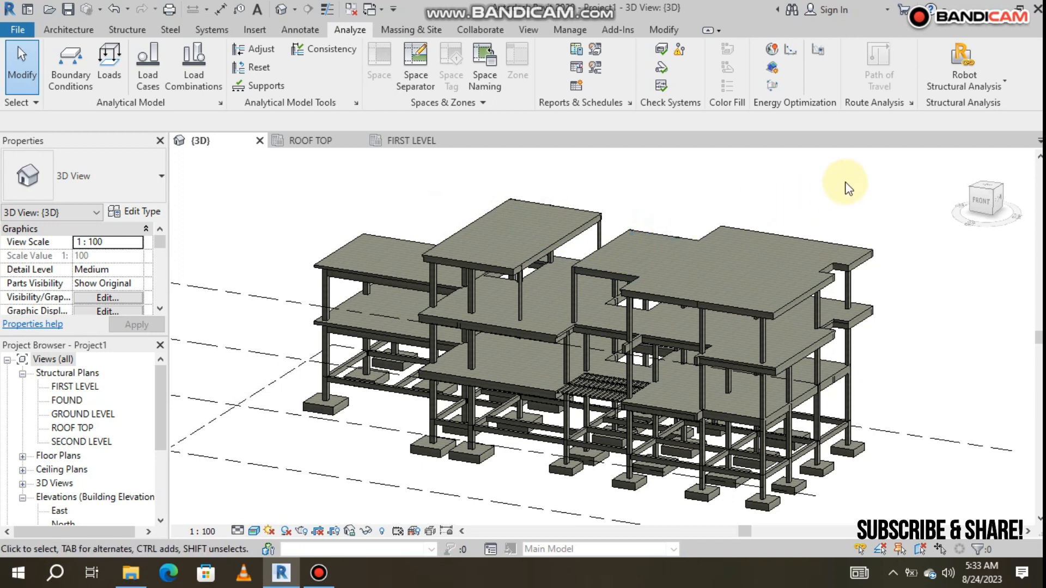
shift+middle_drag(845, 180, 836, 201)
scroll(835, 201, down, 3)
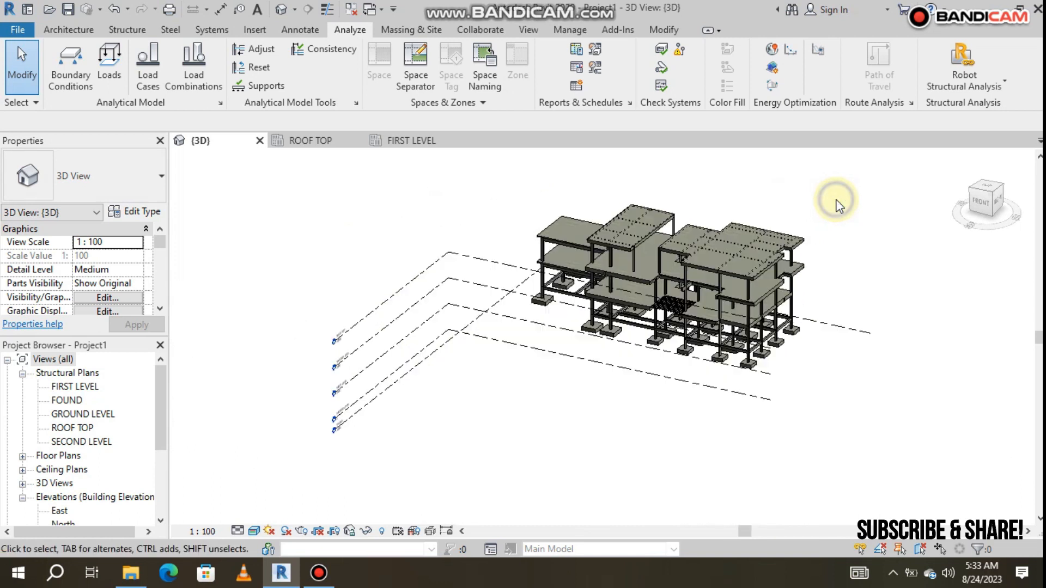
scroll(806, 188, up, 3)
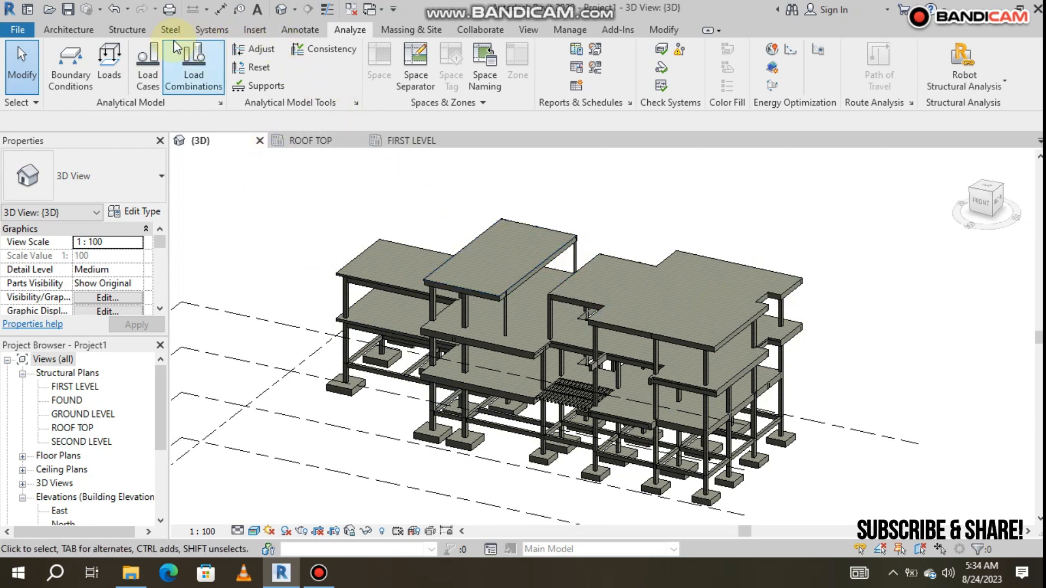
- Send the structural model to Robot Structural Analysis using direct integration
click(127, 31)
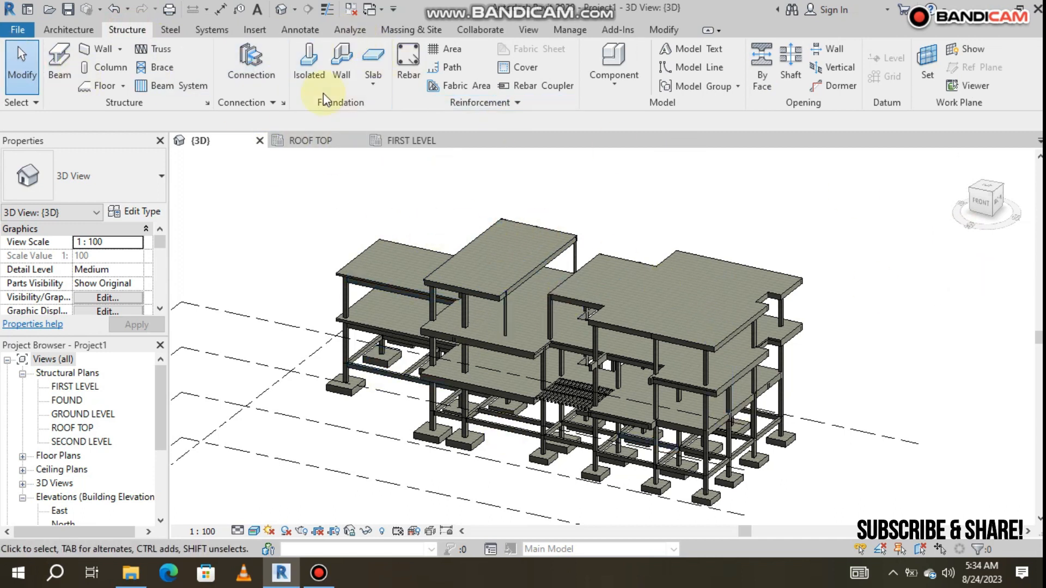
click(348, 31)
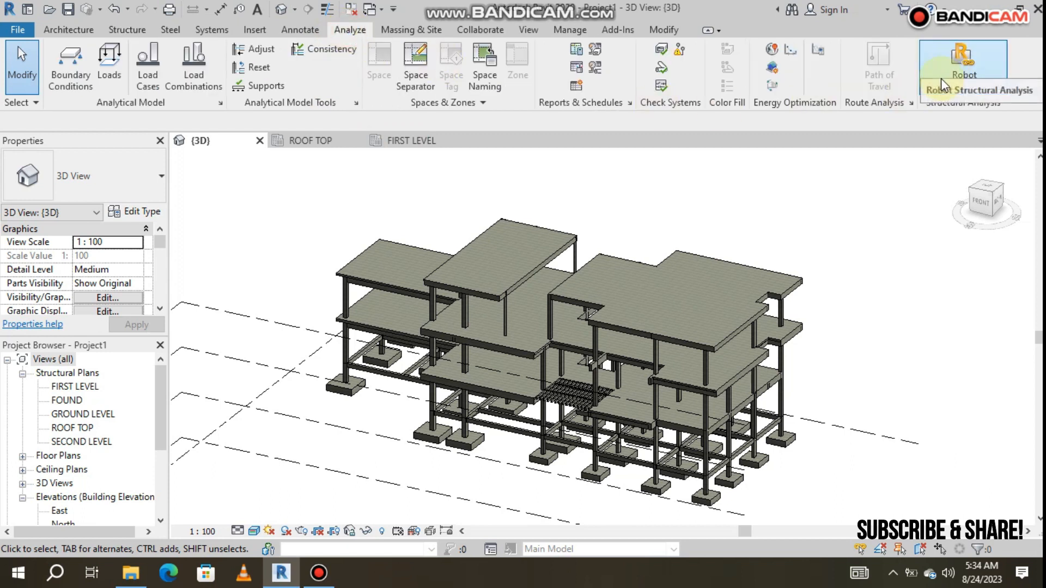
click(962, 66)
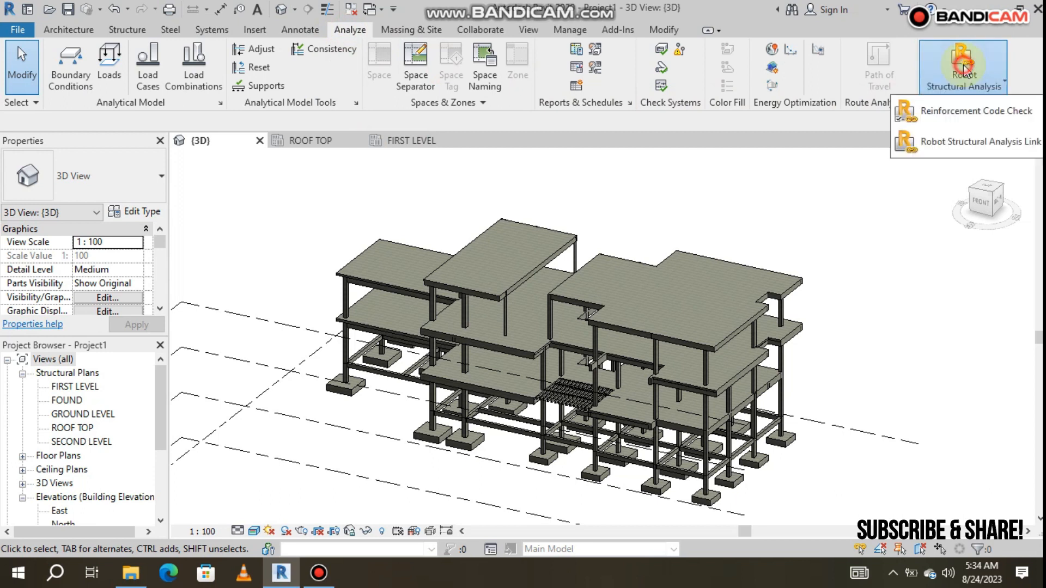
click(965, 140)
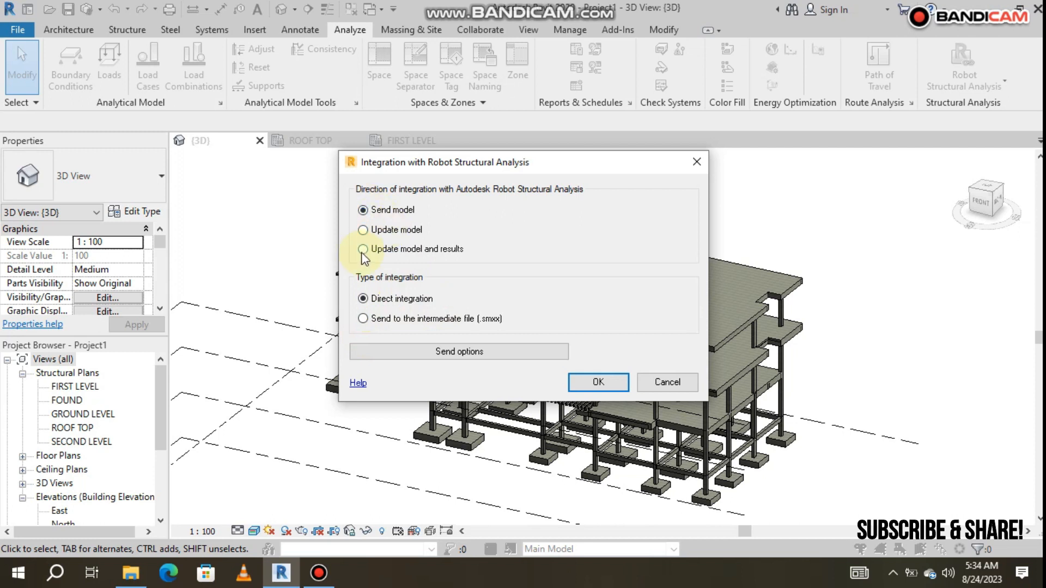
click(363, 231)
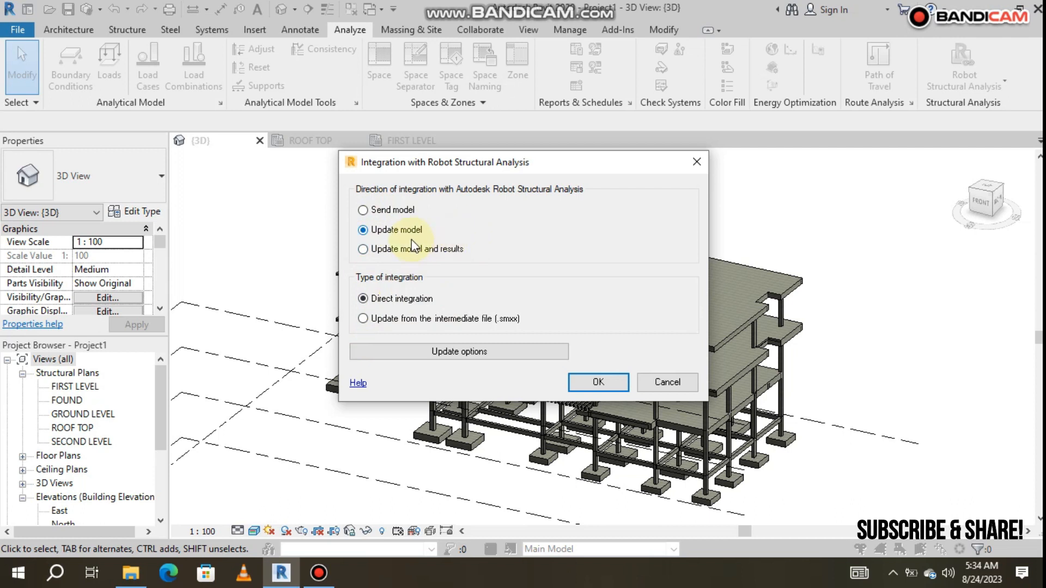
click(362, 210)
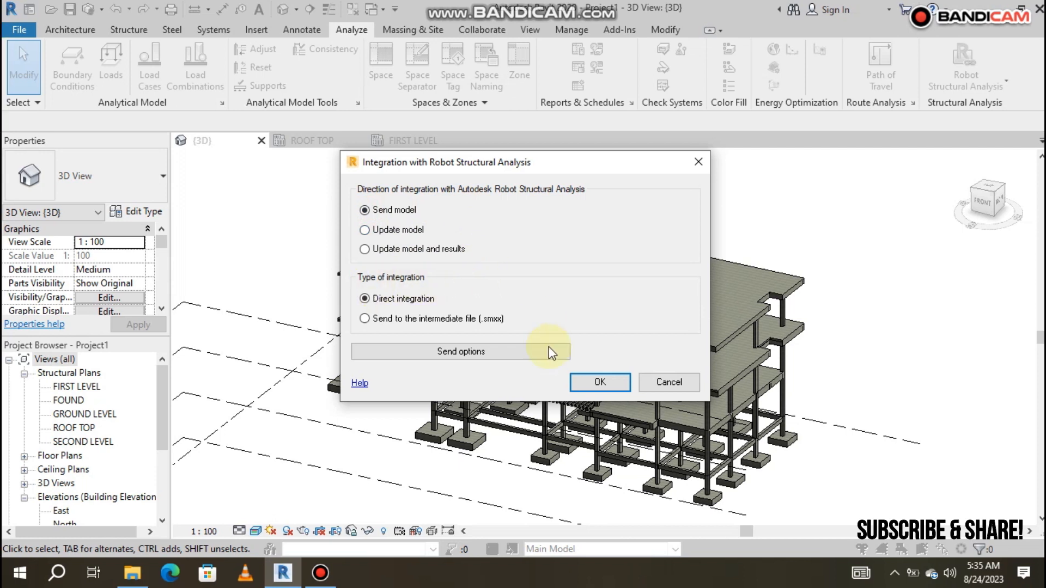
click(591, 388)
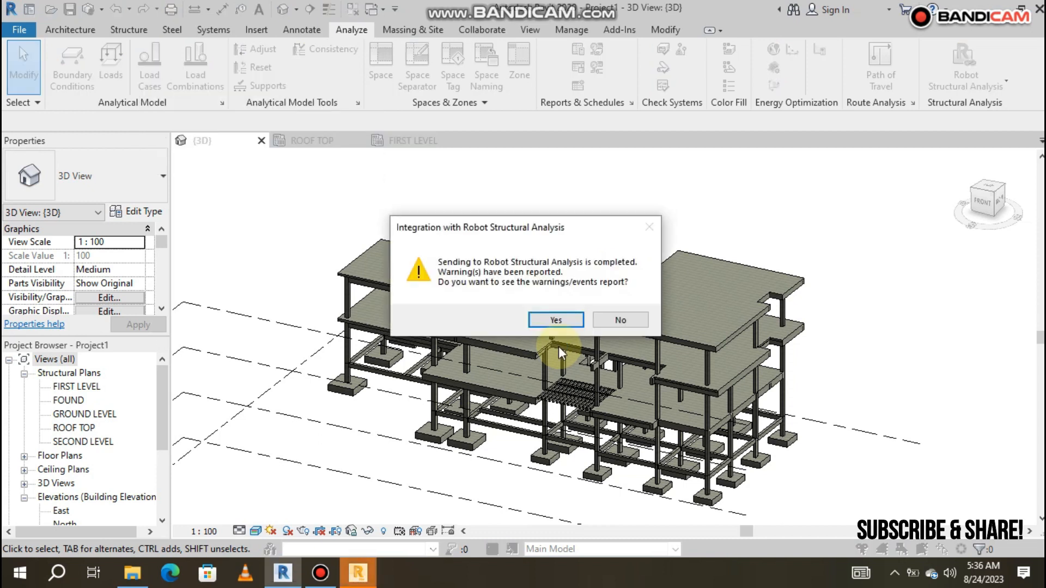
- Review the warnings and events report of the model transfer and close it
click(552, 320)
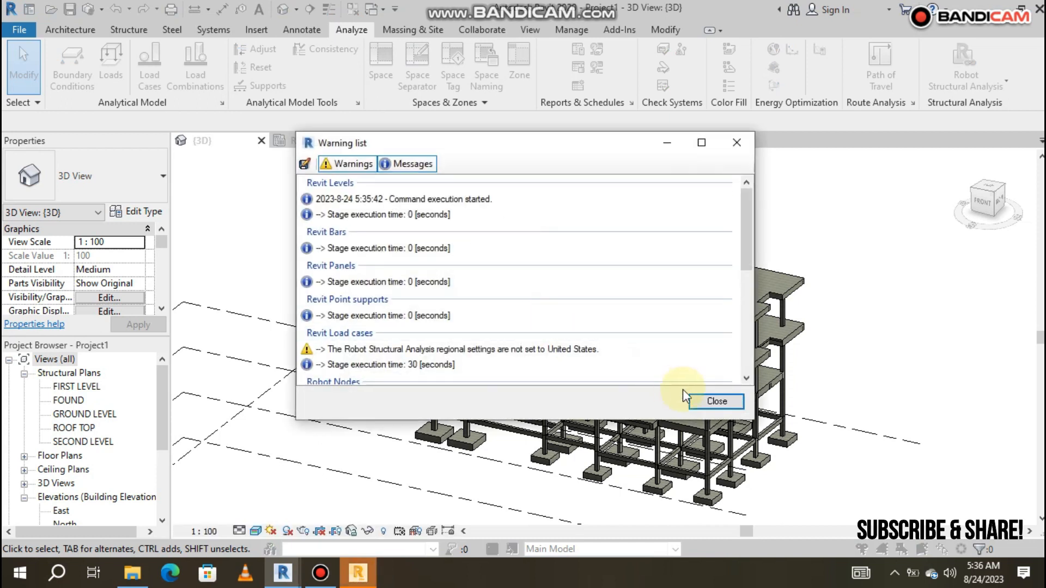
scroll(364, 274, down, 5)
scroll(363, 273, up, 5)
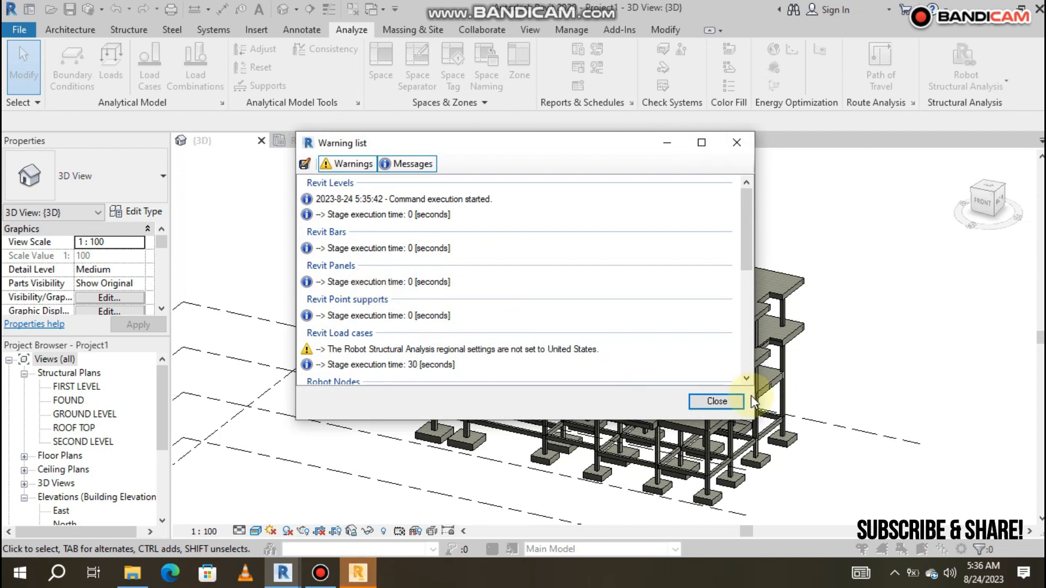
click(717, 401)
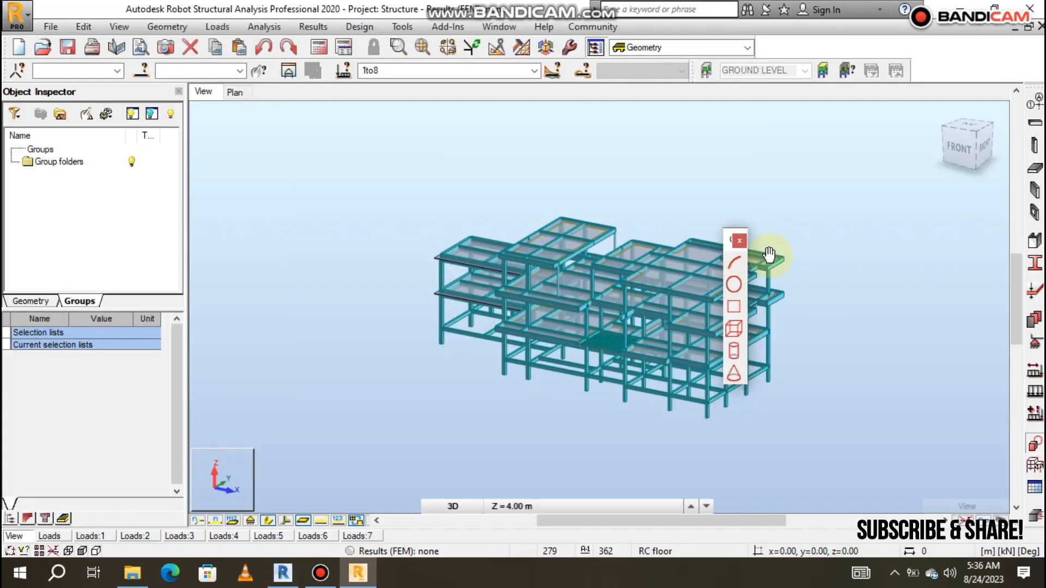
- In Robot Structural Analysis, close the floating drawing-shapes toolbar and inspect the transferred frame from the front and back
click(738, 242)
scroll(594, 297, up, 5)
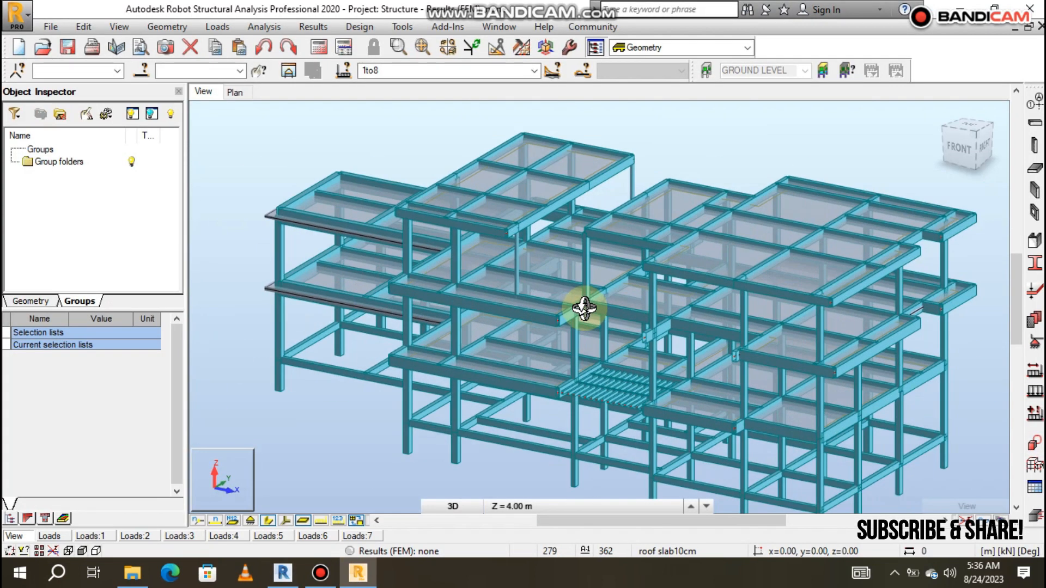
click(939, 112)
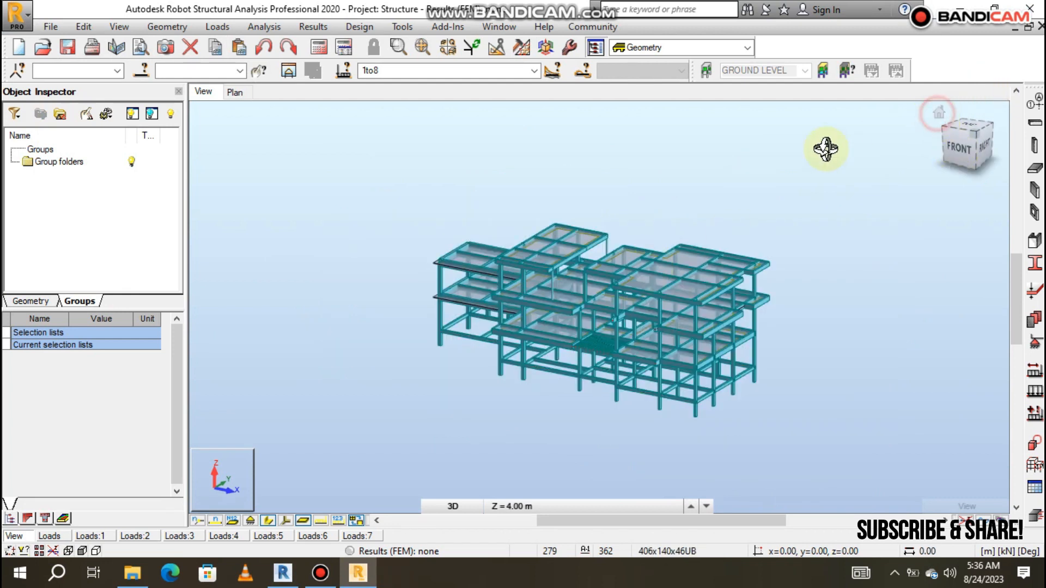
scroll(502, 293, up, 2)
drag(502, 293, 716, 320)
drag(910, 381, 752, 361)
scroll(518, 334, down, 3)
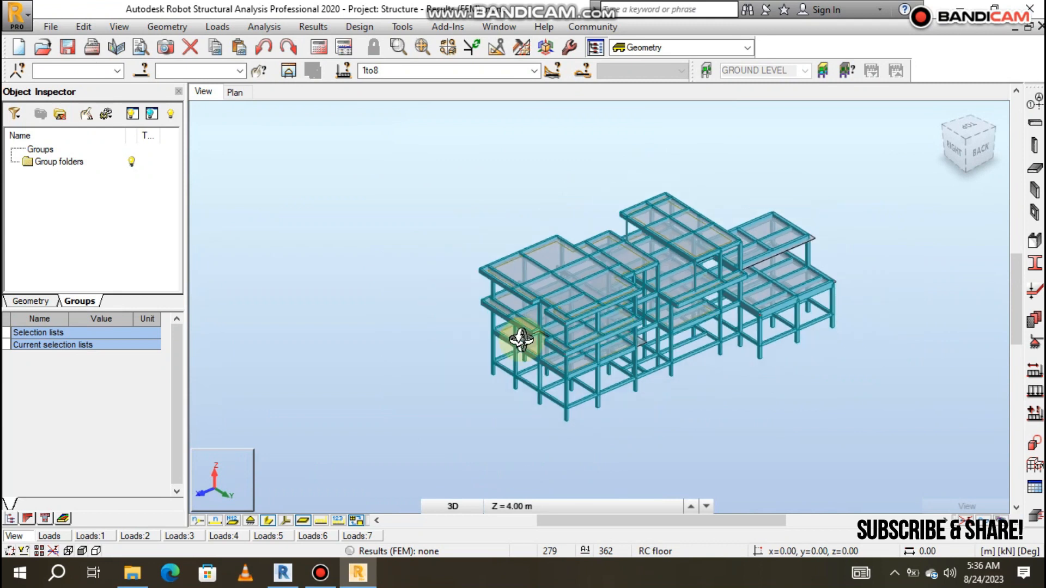
- Display the support symbols and inspect the supports at the column bases up close
click(250, 520)
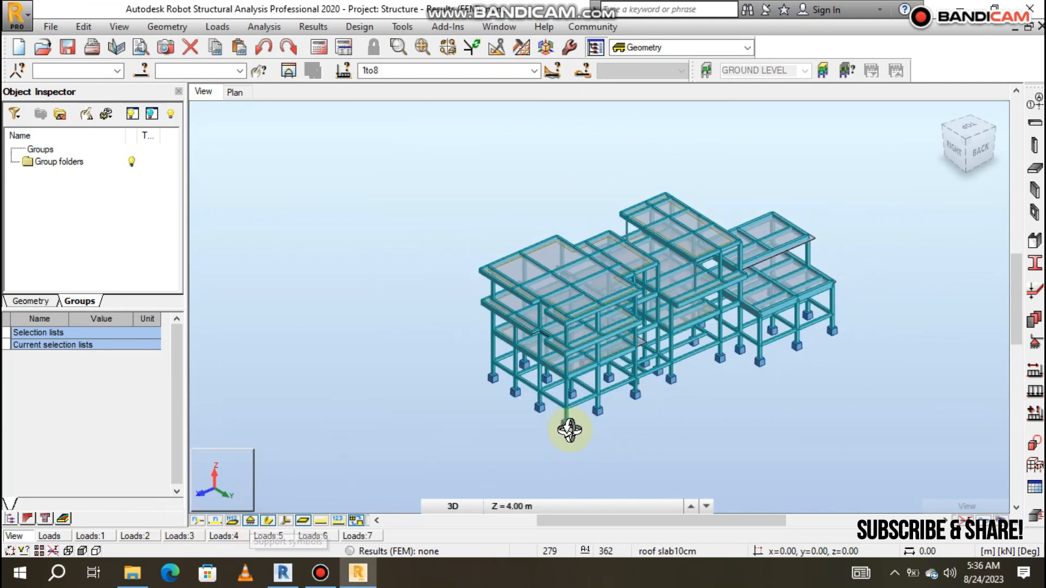
scroll(569, 431, up, 5)
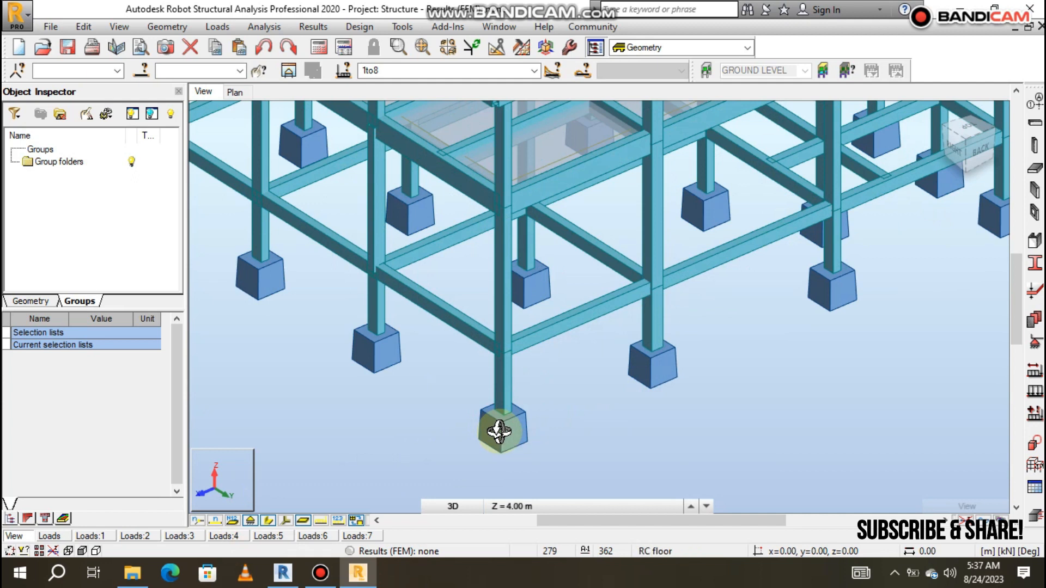
scroll(545, 376, down, 9)
scroll(784, 262, up, 5)
- Examine the whole frame with its supports from all sides, including the slabs and stair area
drag(806, 349, 730, 334)
scroll(741, 227, down, 1)
scroll(741, 226, down, 4)
scroll(678, 342, up, 5)
drag(461, 364, 751, 388)
scroll(752, 390, down, 2)
scroll(753, 390, down, 4)
scroll(626, 299, up, 5)
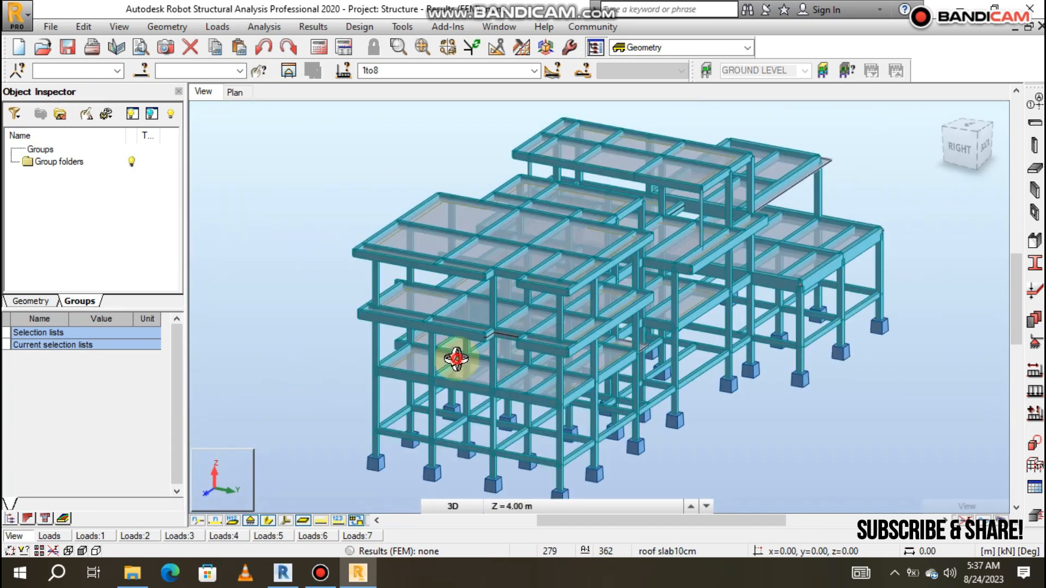
drag(457, 358, 574, 357)
scroll(859, 254, down, 1)
scroll(859, 253, down, 4)
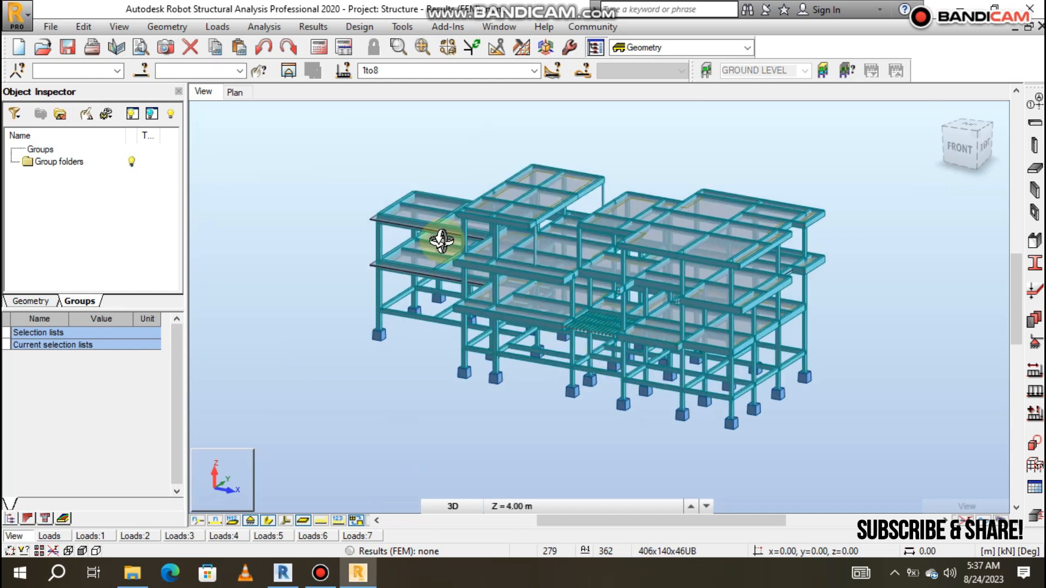
scroll(440, 240, up, 5)
mouse_move(500, 256)
mouse_down()
mouse_move(534, 259)
mouse_move(504, 262)
mouse_up()
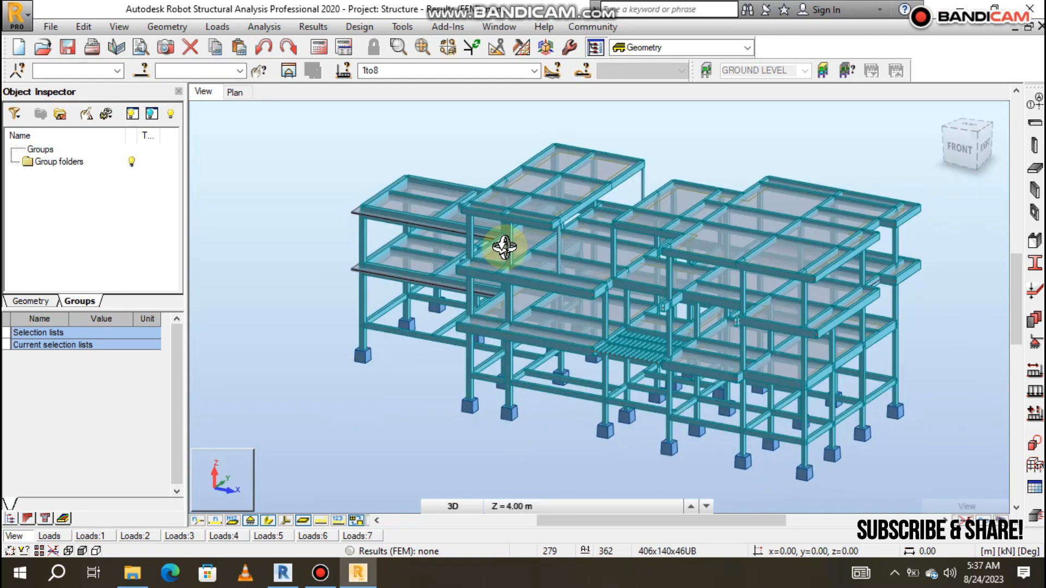
mouse_move(577, 242)
mouse_down()
mouse_move(567, 240)
mouse_move(535, 336)
mouse_move(539, 262)
mouse_move(553, 299)
mouse_move(527, 296)
mouse_move(581, 287)
mouse_move(541, 306)
mouse_move(498, 296)
mouse_move(718, 407)
mouse_move(719, 394)
mouse_move(749, 404)
mouse_up()
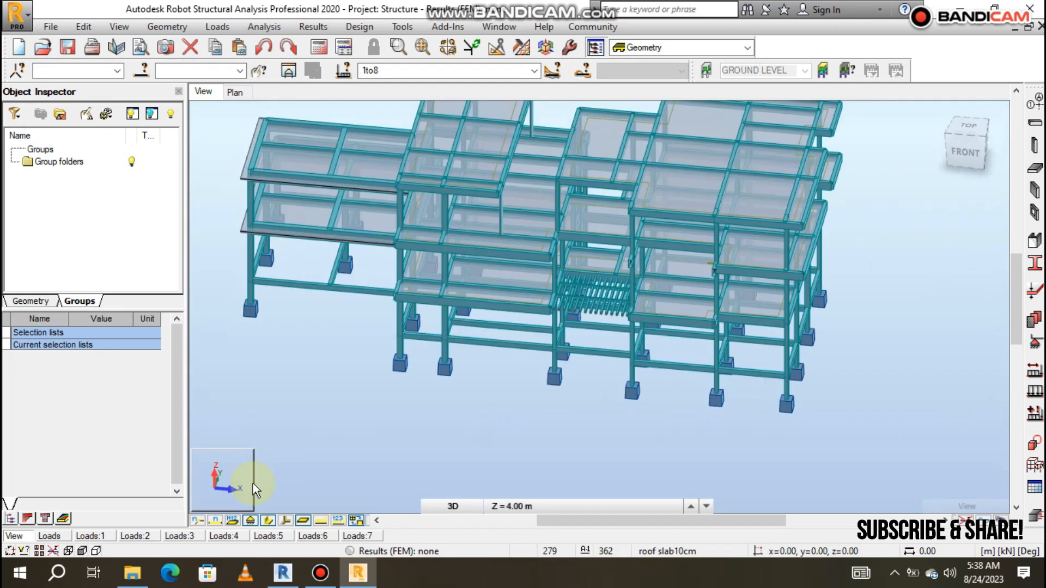
- Hide the support symbols and return to the angled front view of the frame
scroll(643, 406, down, 3)
drag(643, 407, 631, 402)
scroll(647, 297, up, 3)
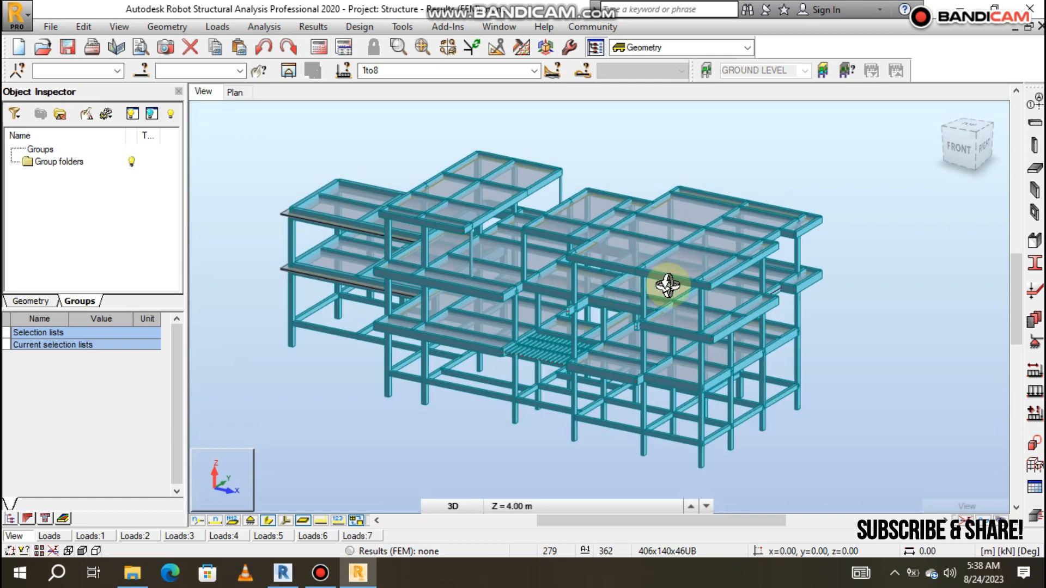
- Review the colour-coded stories of the building in the Stories definition and close it without changes
click(822, 64)
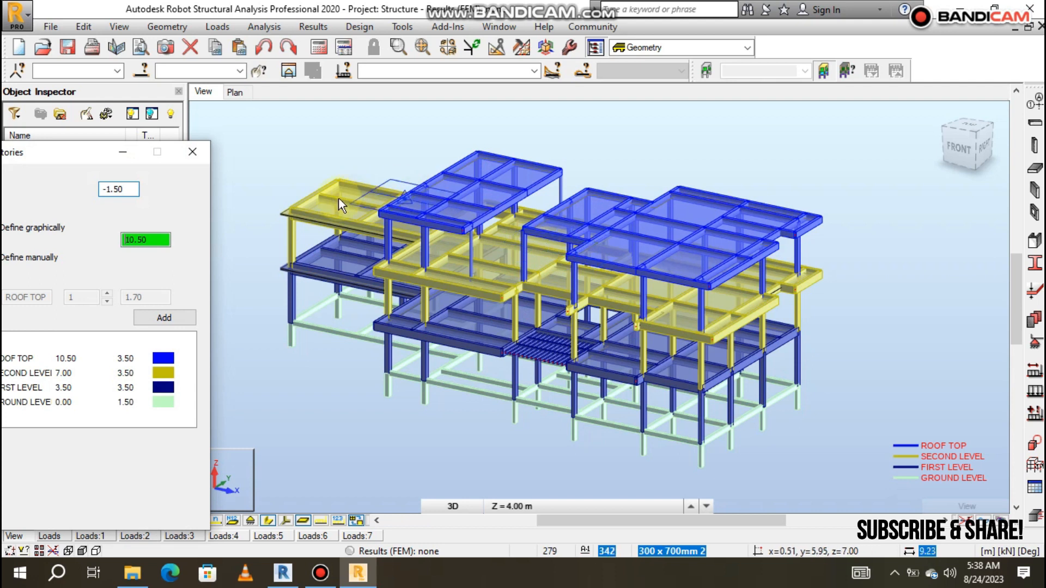
scroll(294, 181, up, 3)
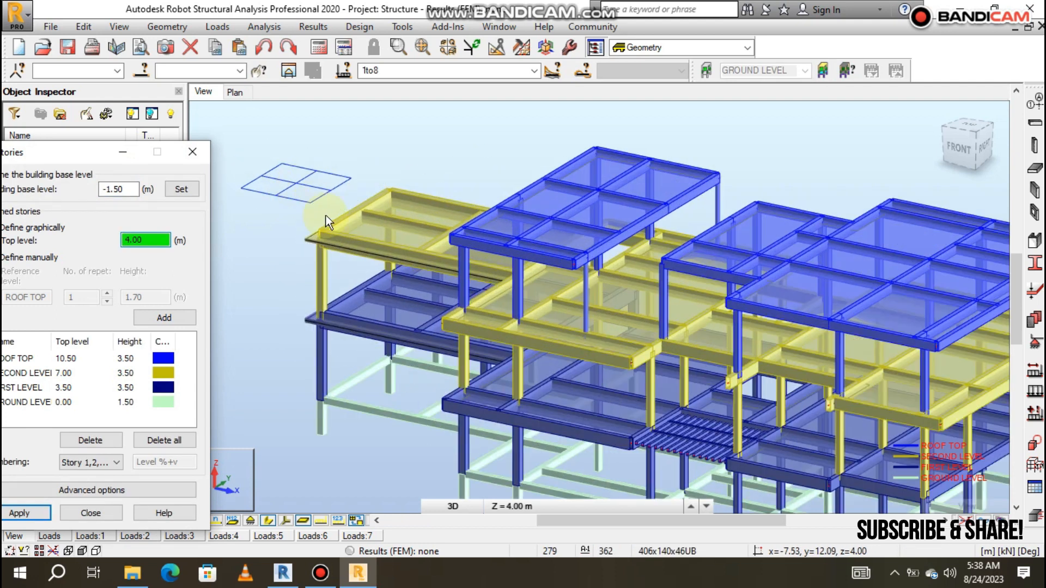
scroll(391, 259, down, 2)
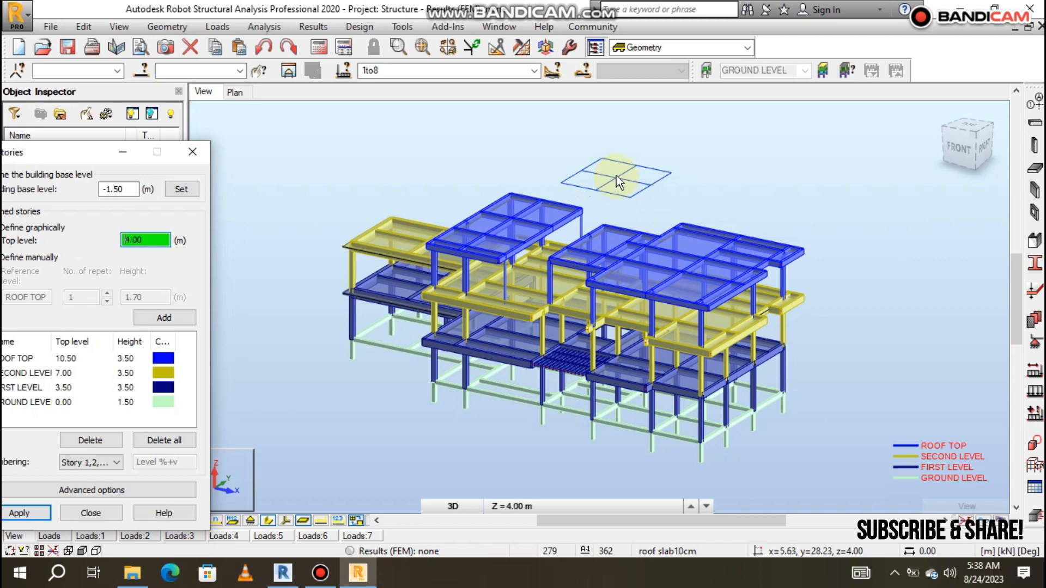
click(192, 152)
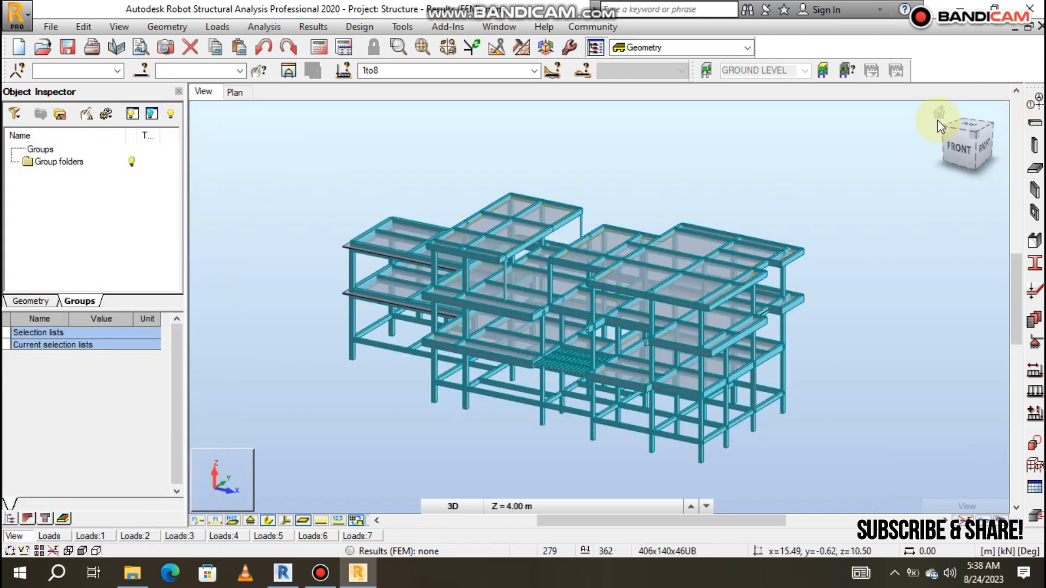